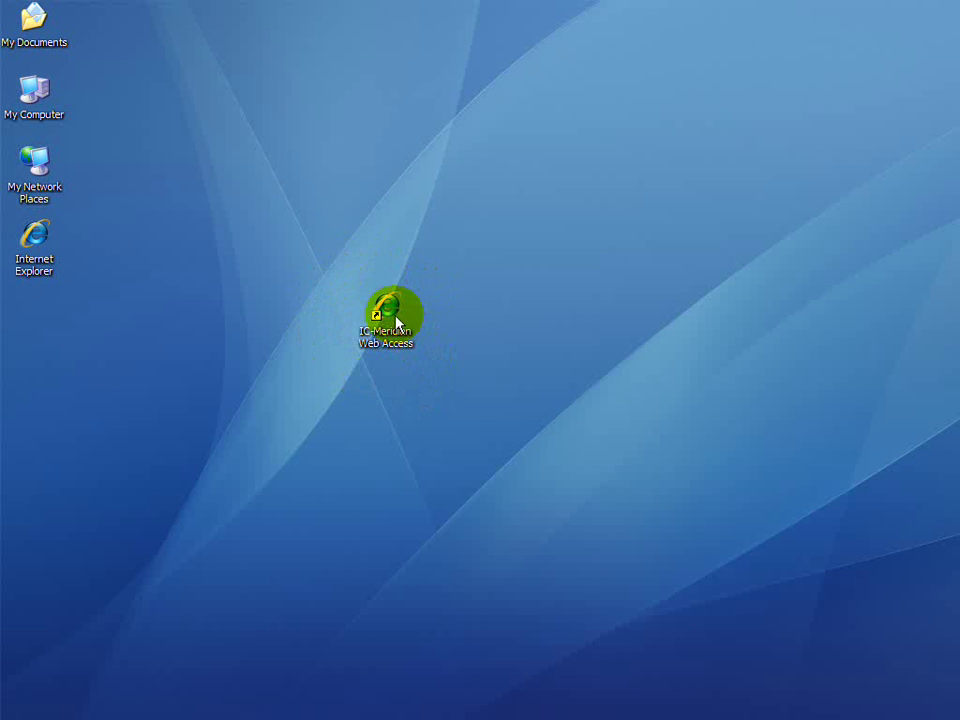
- Launch IC-Meridian Web Access from the desktop shortcut and sign in to localhost
click(397, 322)
double_click(397, 322)
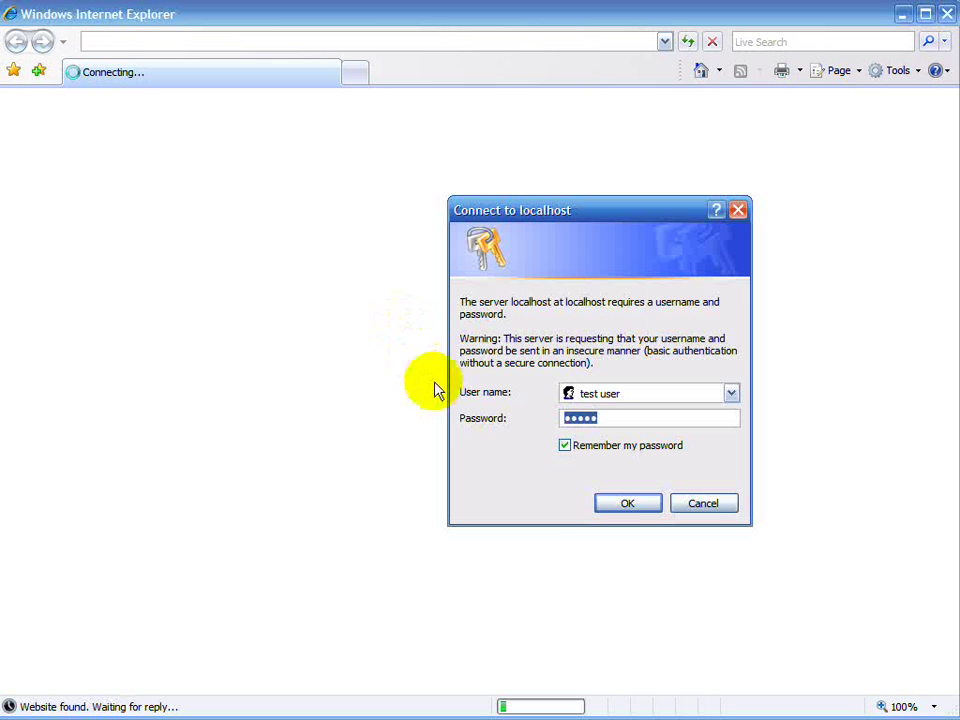
click(646, 512)
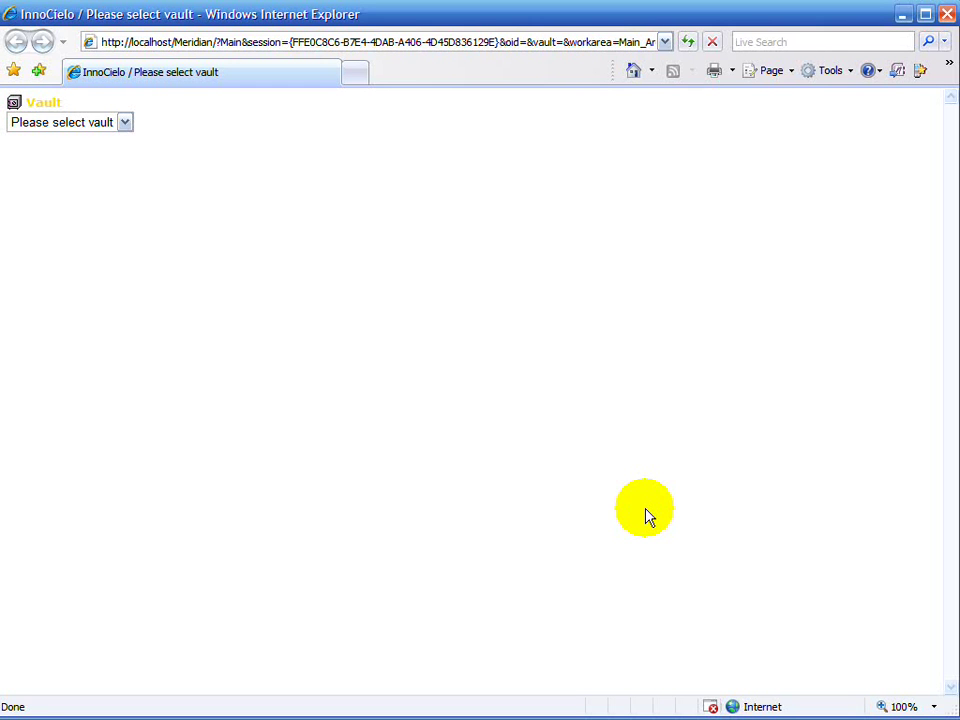
- Choose AECDemo from the Vault dropdown
click(127, 122)
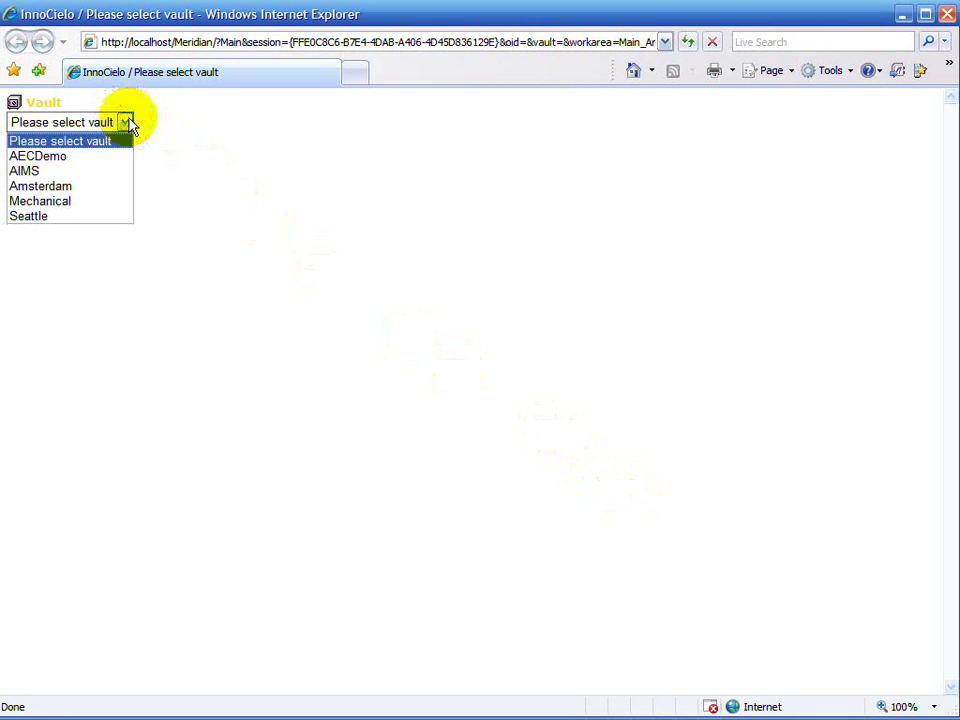
click(101, 160)
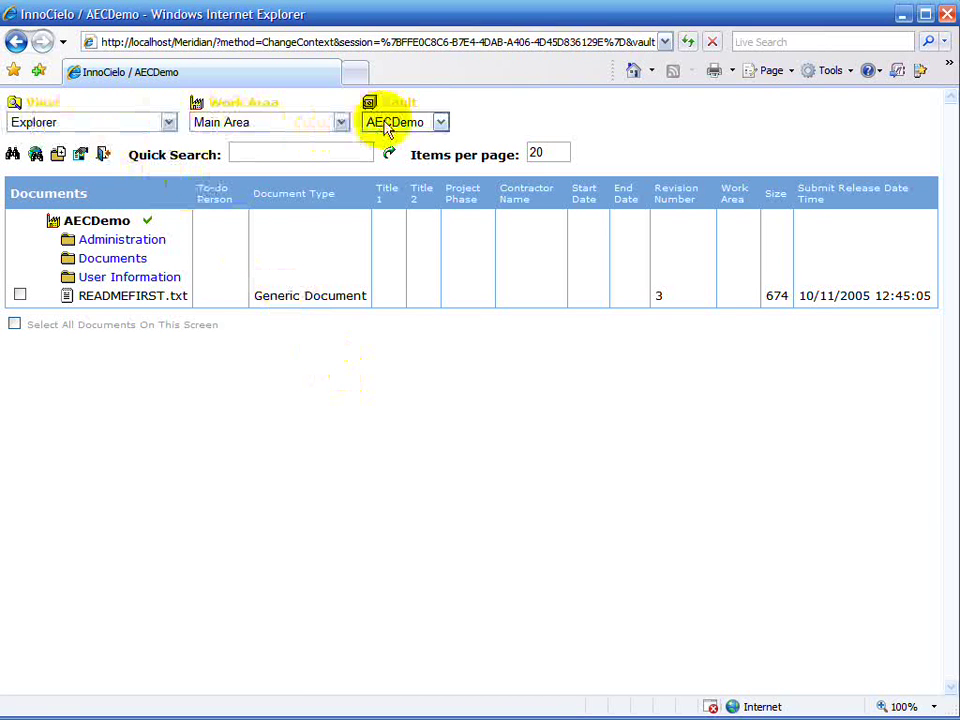
click(170, 121)
click(163, 112)
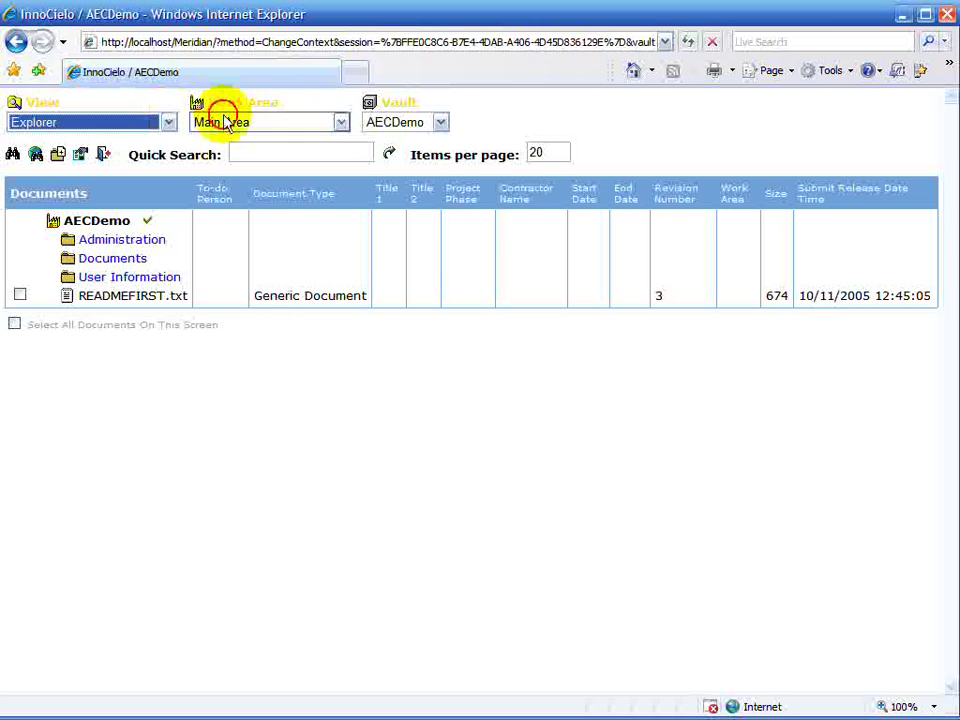
click(340, 121)
click(340, 124)
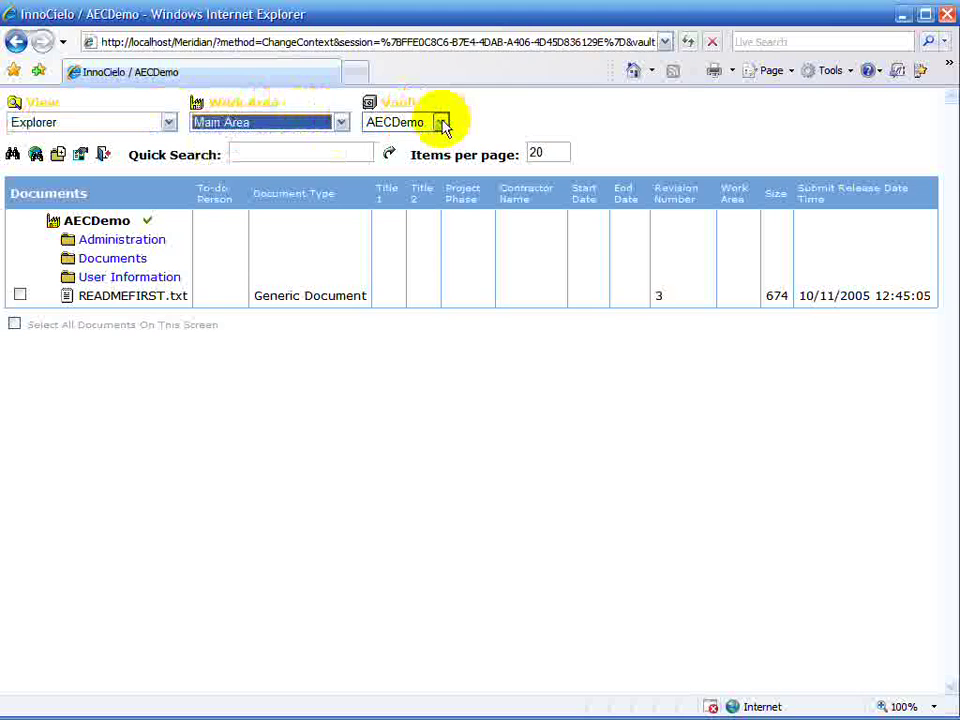
click(441, 122)
click(441, 122)
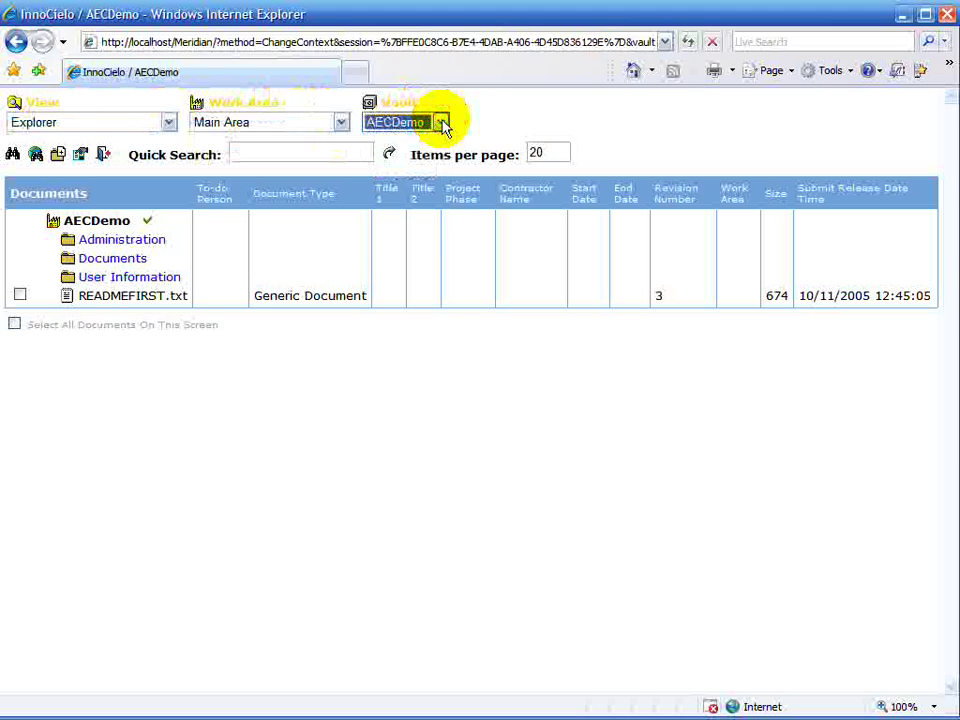
click(122, 167)
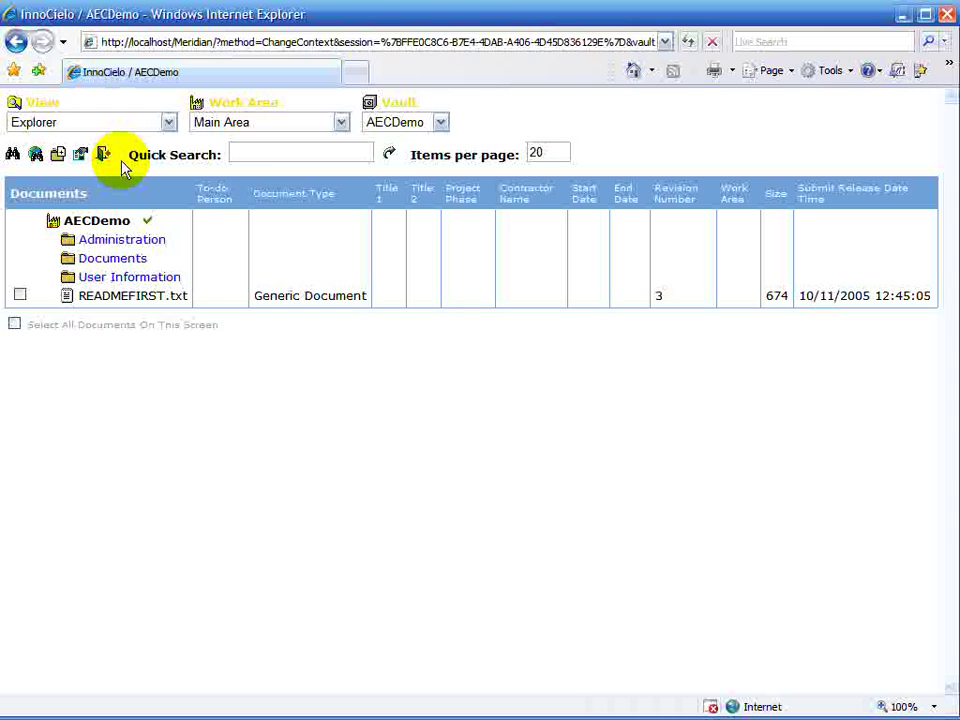
- Run a Quick Search of the vault for 'westgate'
click(248, 151)
text(w)
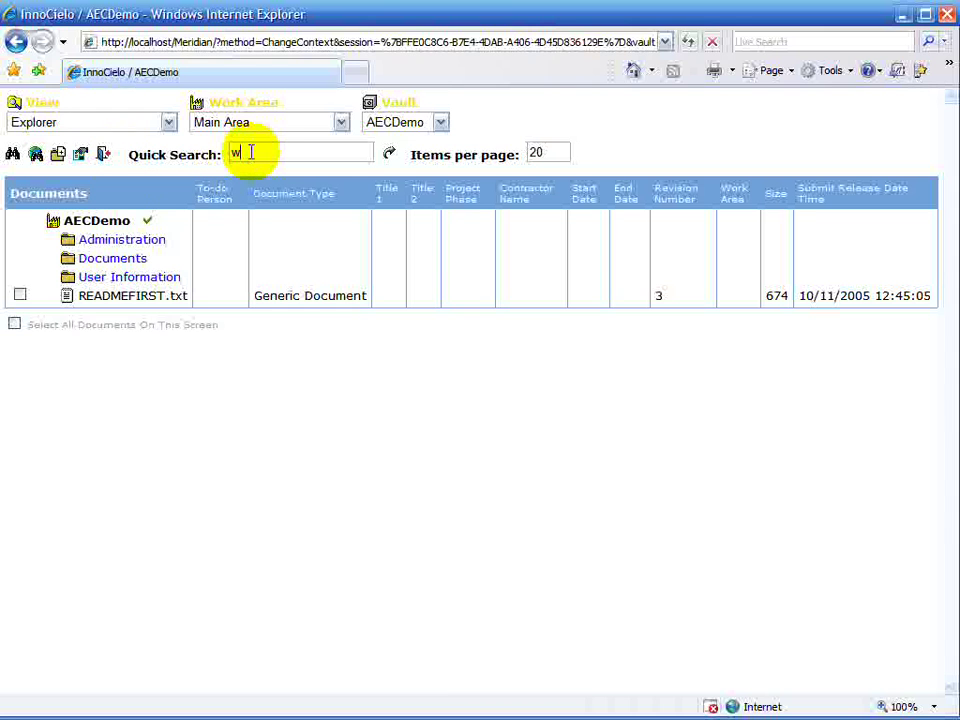
text(estgate)
click(389, 158)
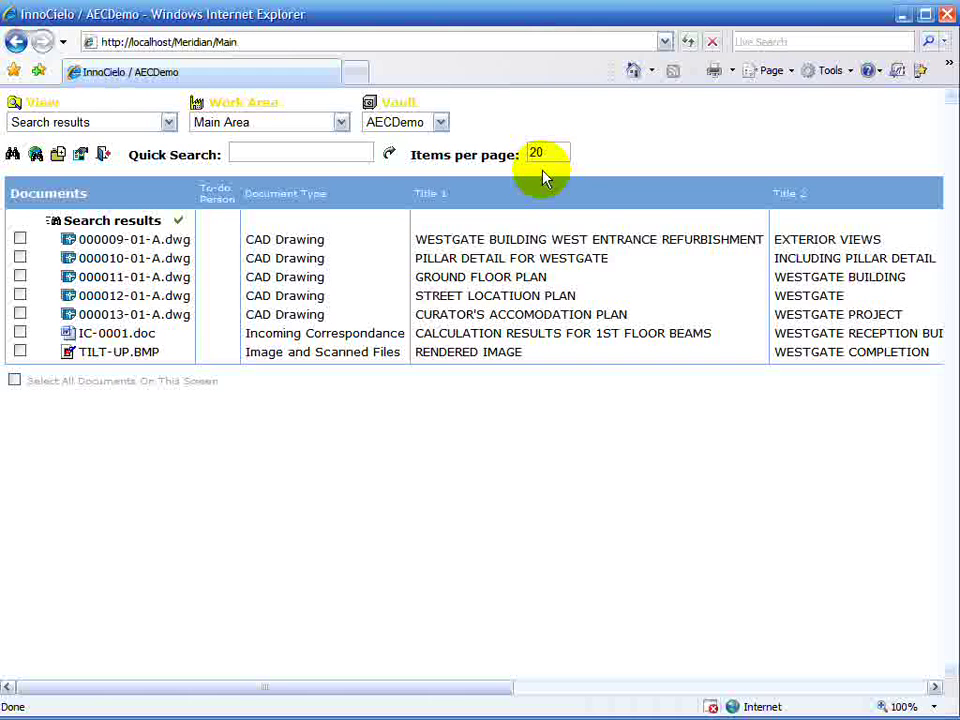
- Switch to Explorer view, open Documents down to CTN-4511-C2, then reopen the views list
click(172, 124)
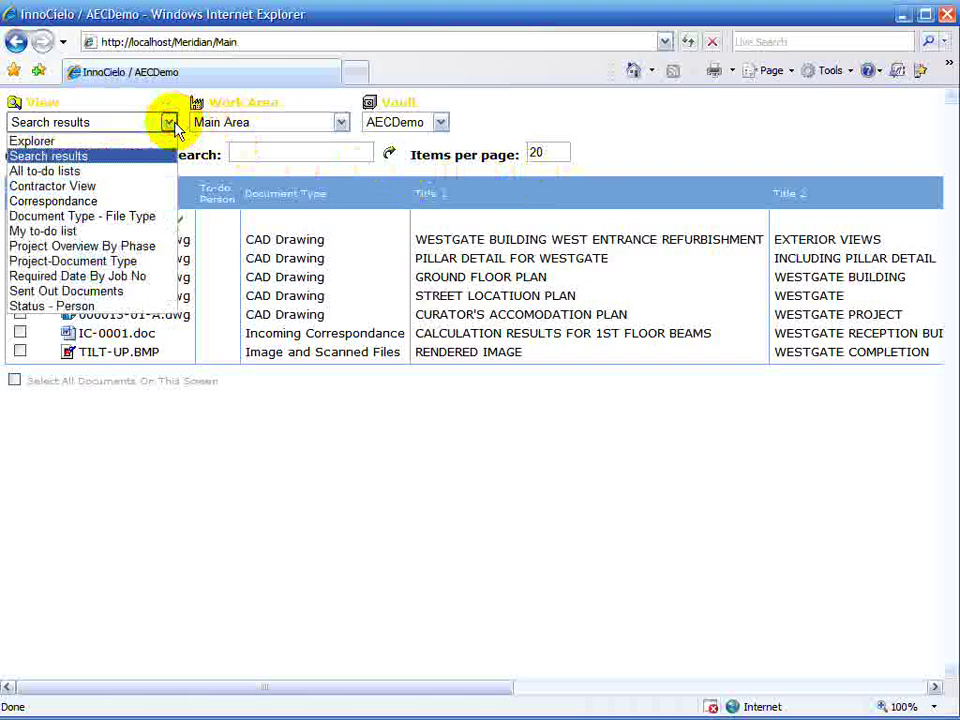
click(148, 141)
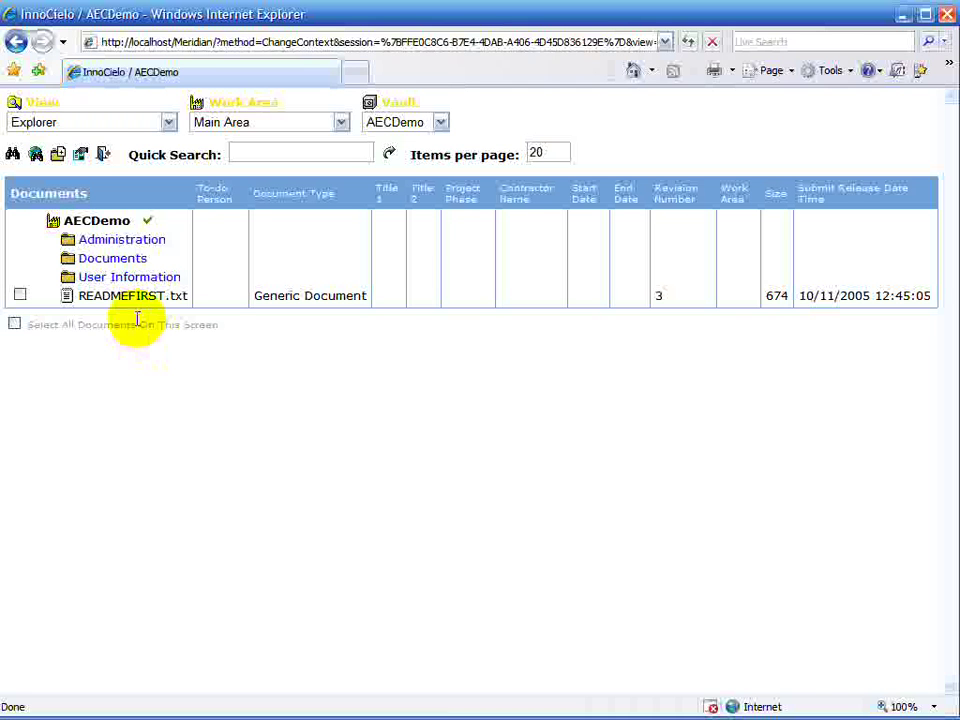
click(114, 262)
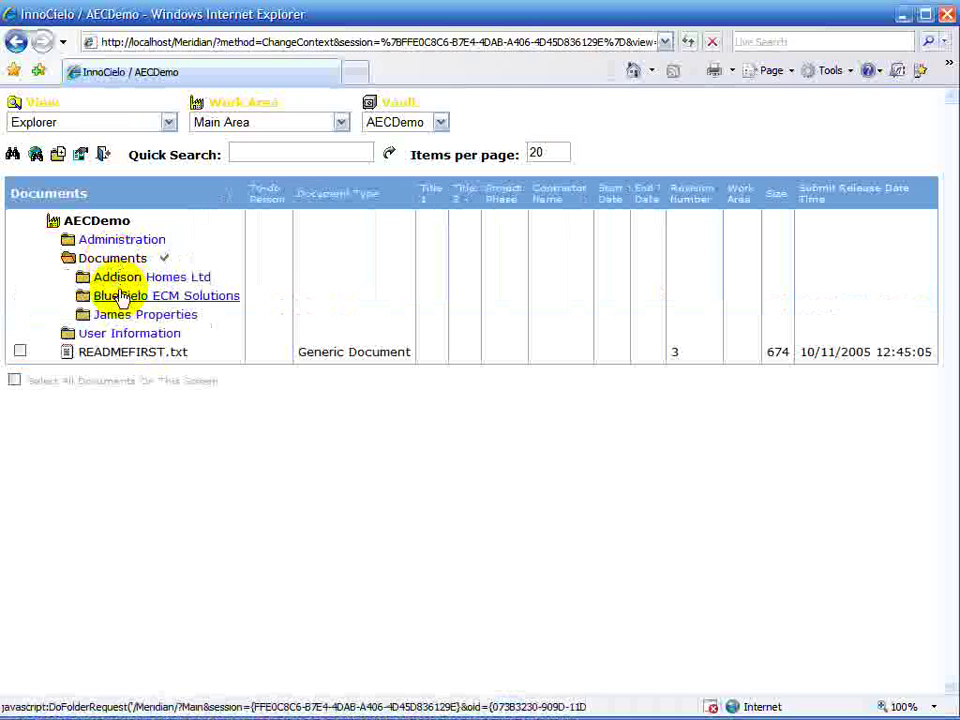
click(119, 296)
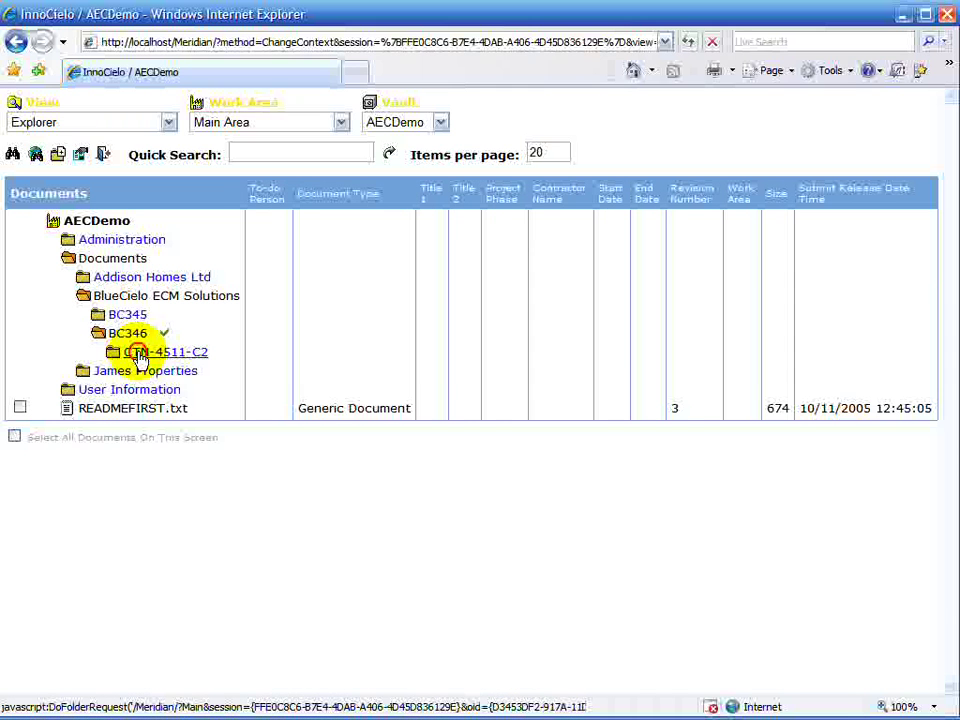
click(140, 358)
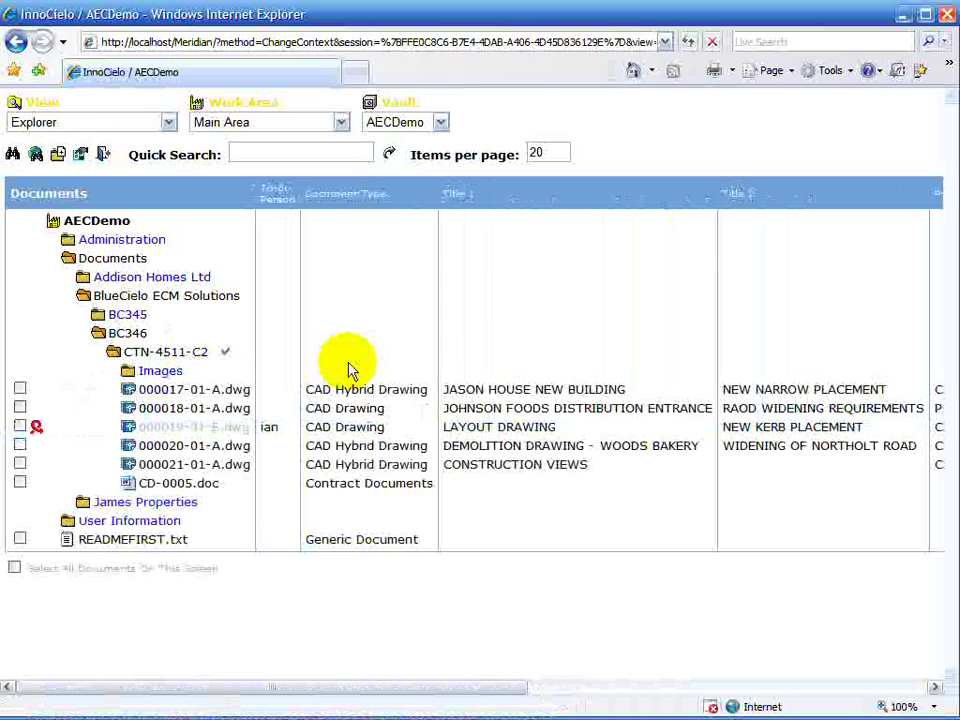
click(150, 122)
- Browse by Document Type - File Type, then switch the view back to Explorer
click(140, 201)
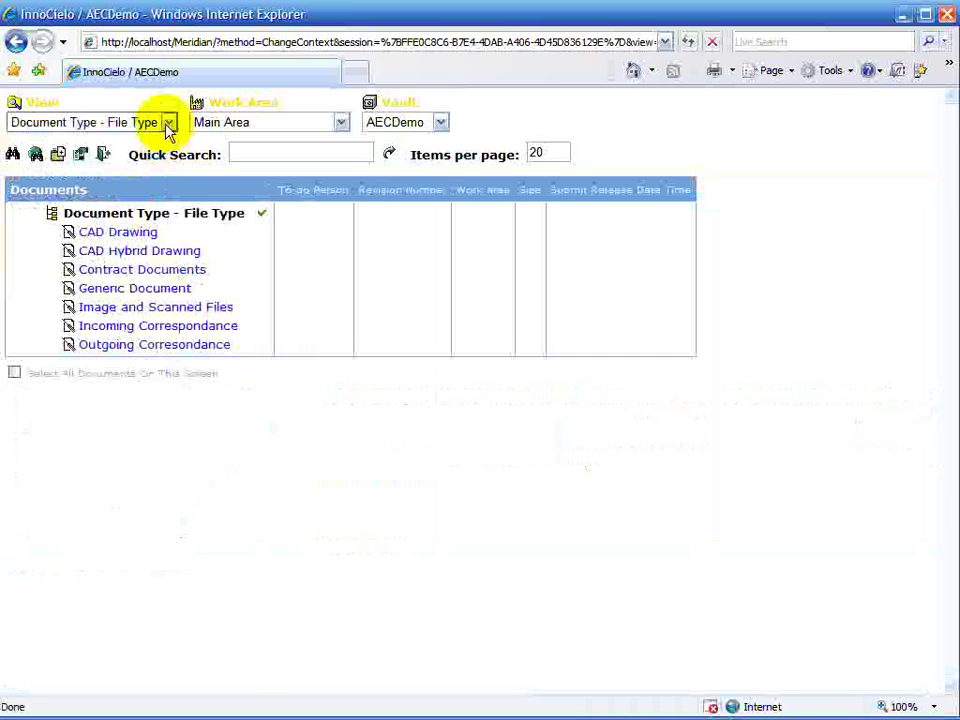
click(167, 122)
click(139, 142)
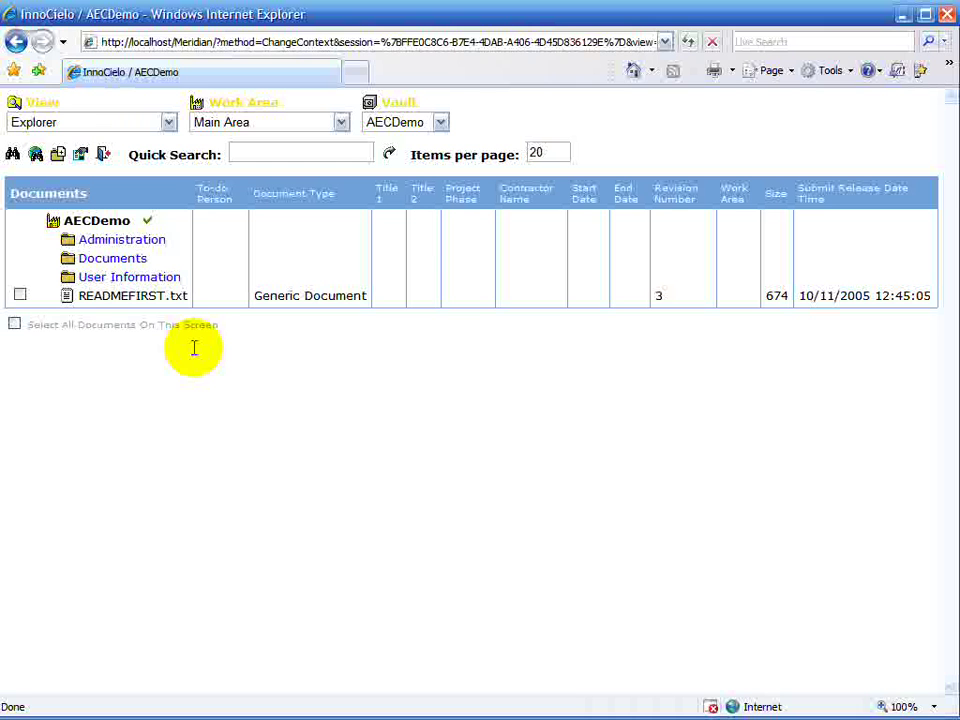
- Expand Documents > BlueCielo ECM Solutions > BC346 > CTN-4511-C2 in the folder tree
click(115, 258)
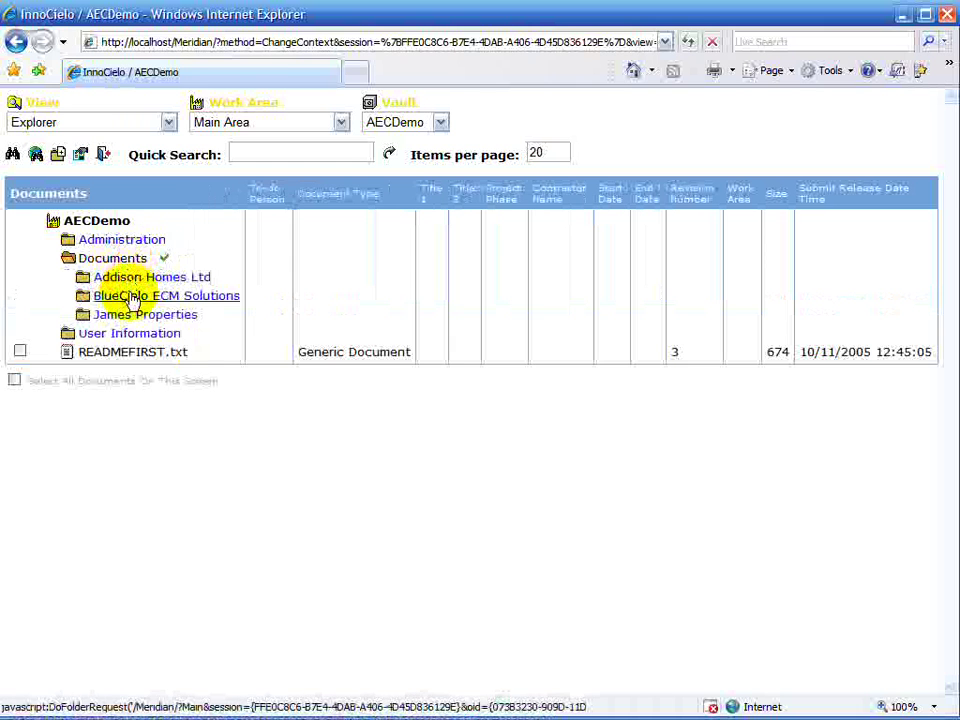
click(133, 297)
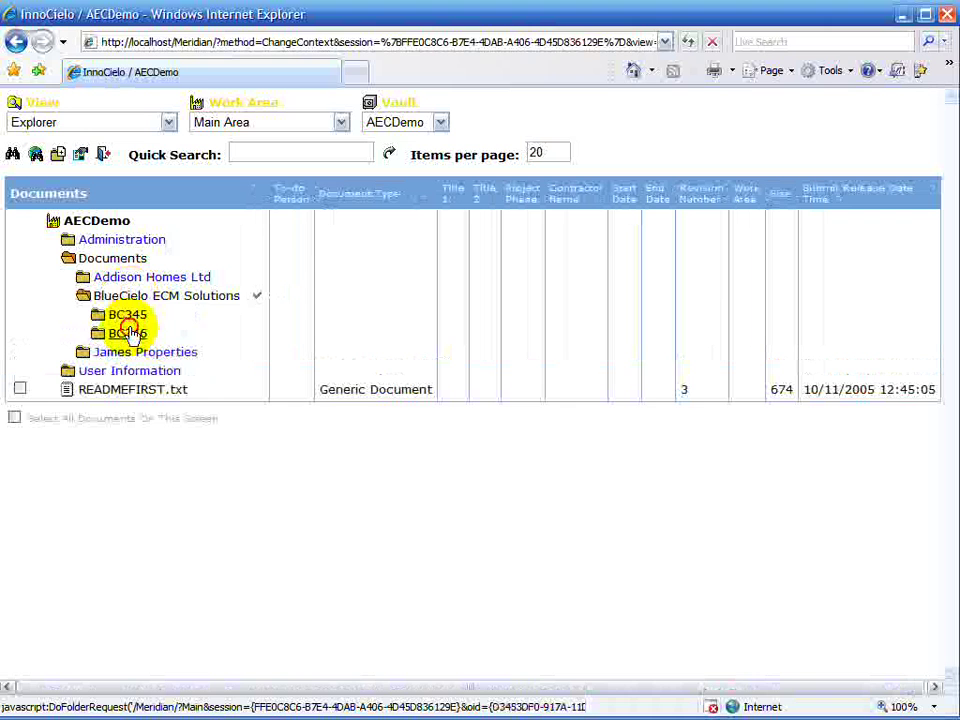
click(130, 333)
click(140, 354)
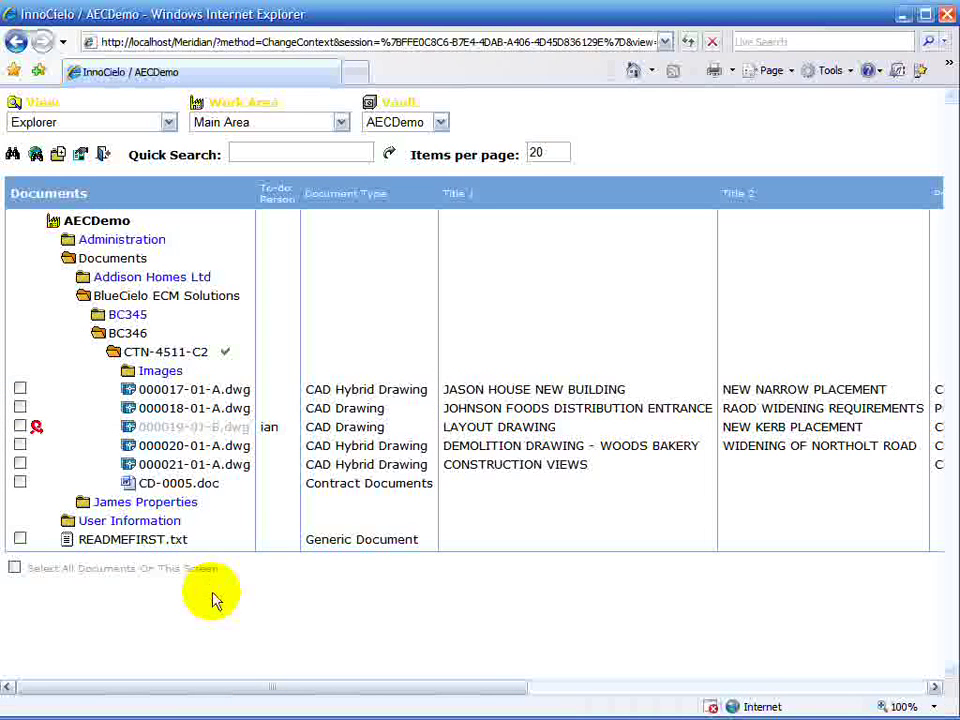
click(152, 356)
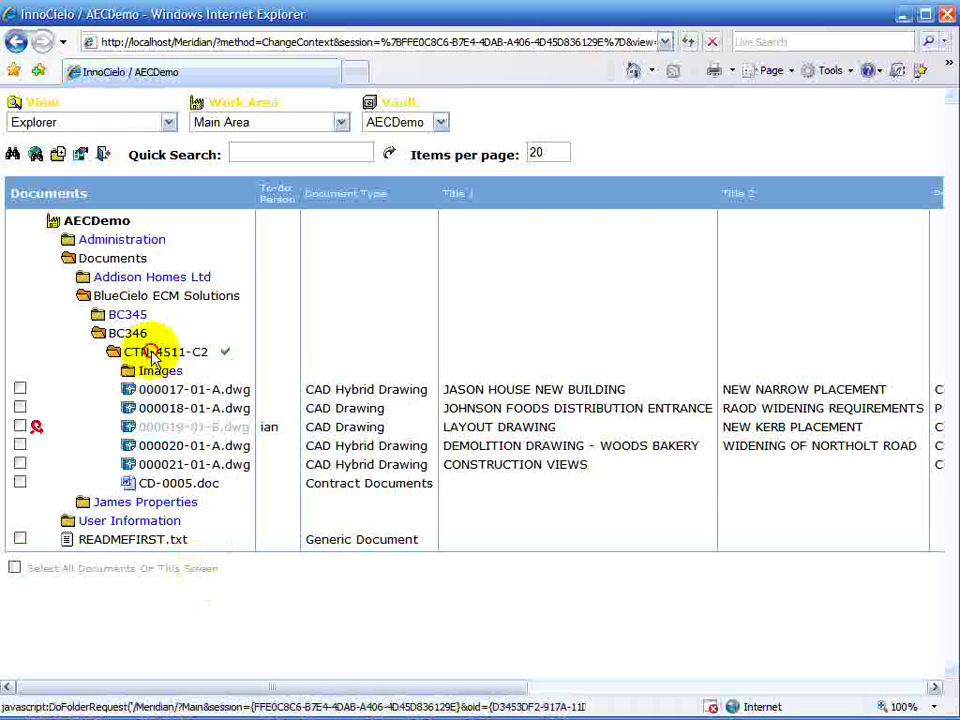
- Go to BC345 > CTN-56782 and open the properties of 000009-01-A.dwg
click(128, 334)
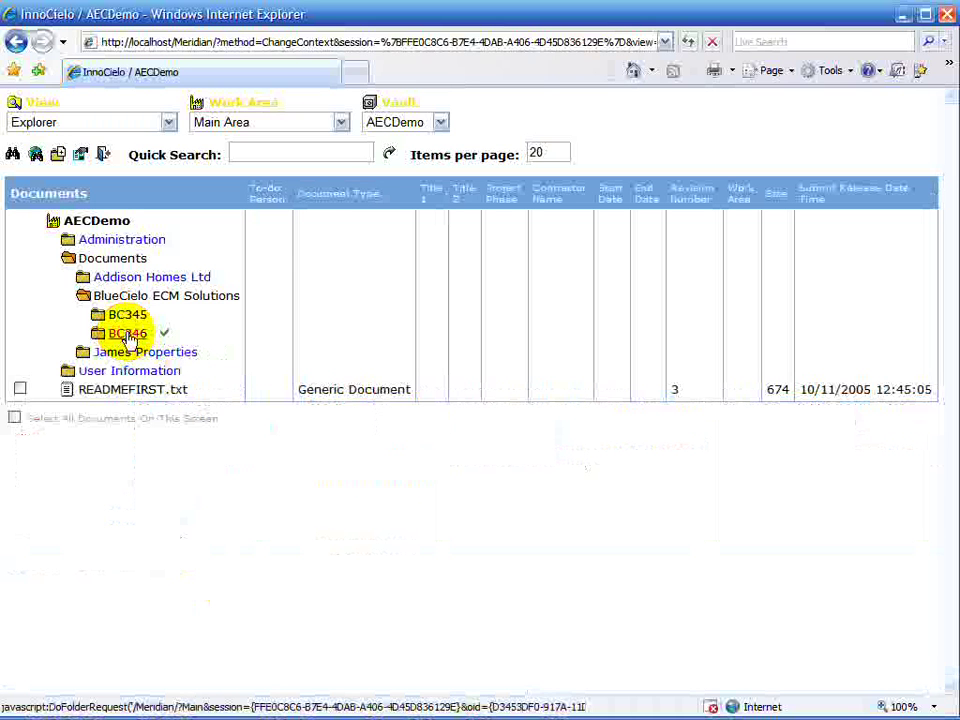
click(127, 316)
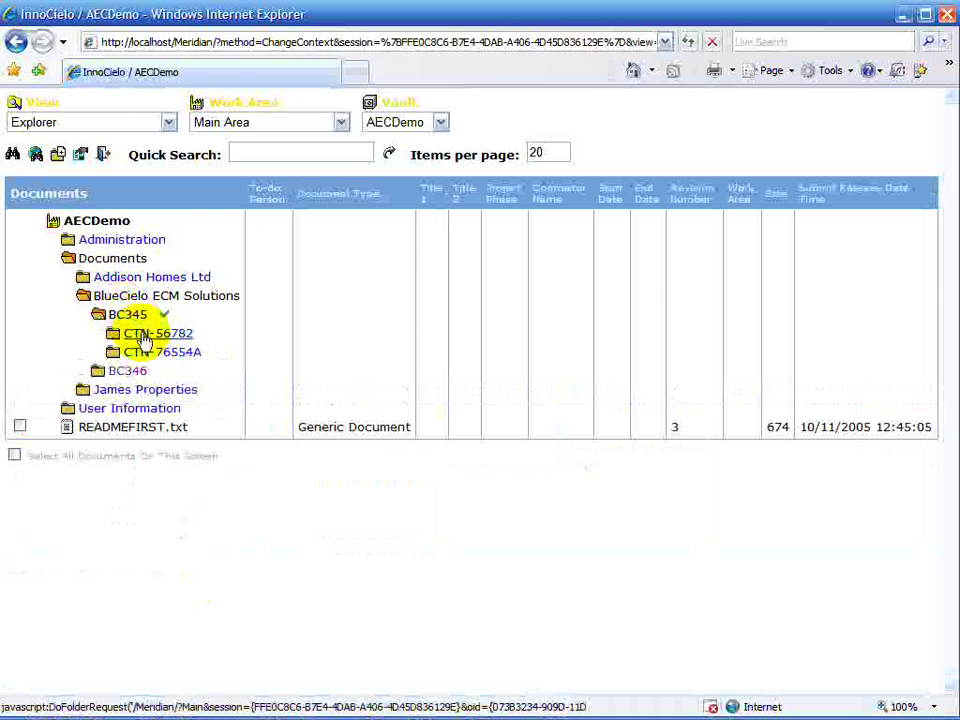
click(143, 336)
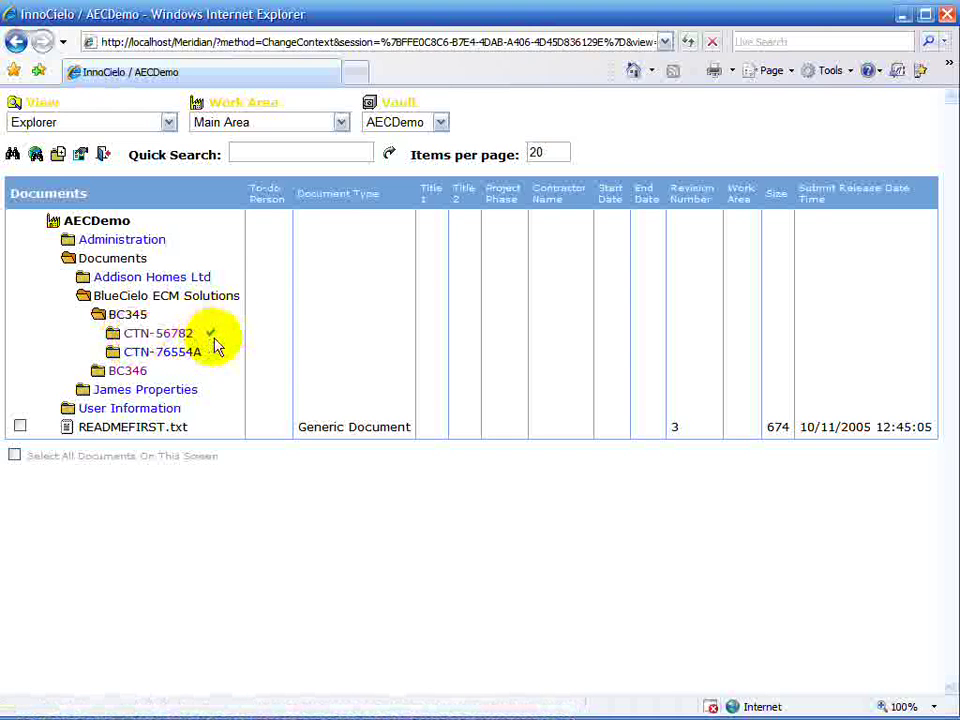
click(164, 334)
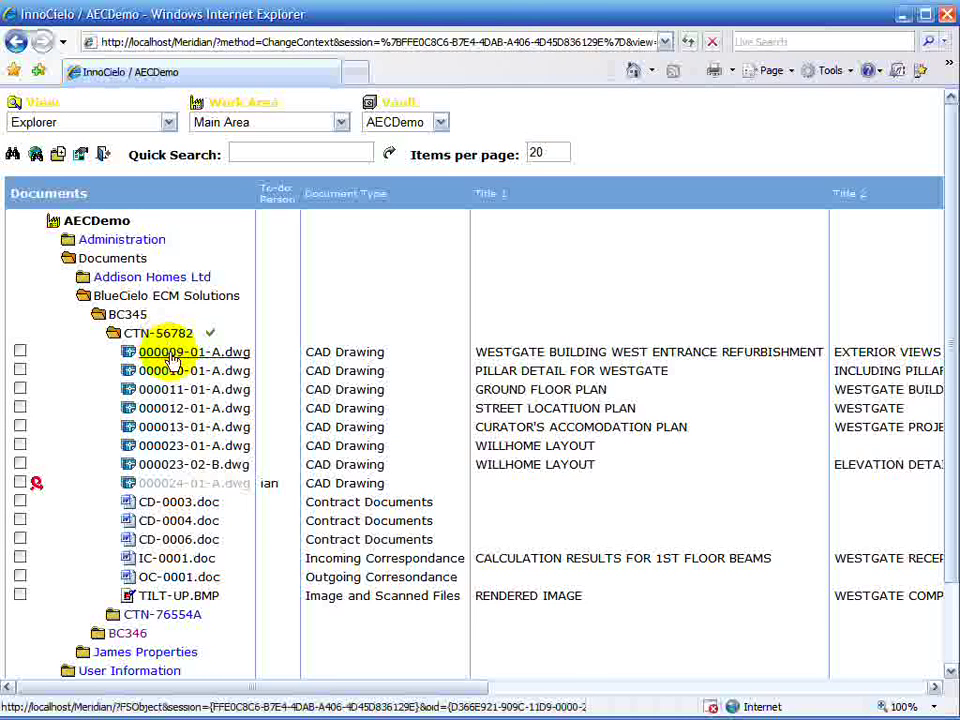
click(171, 358)
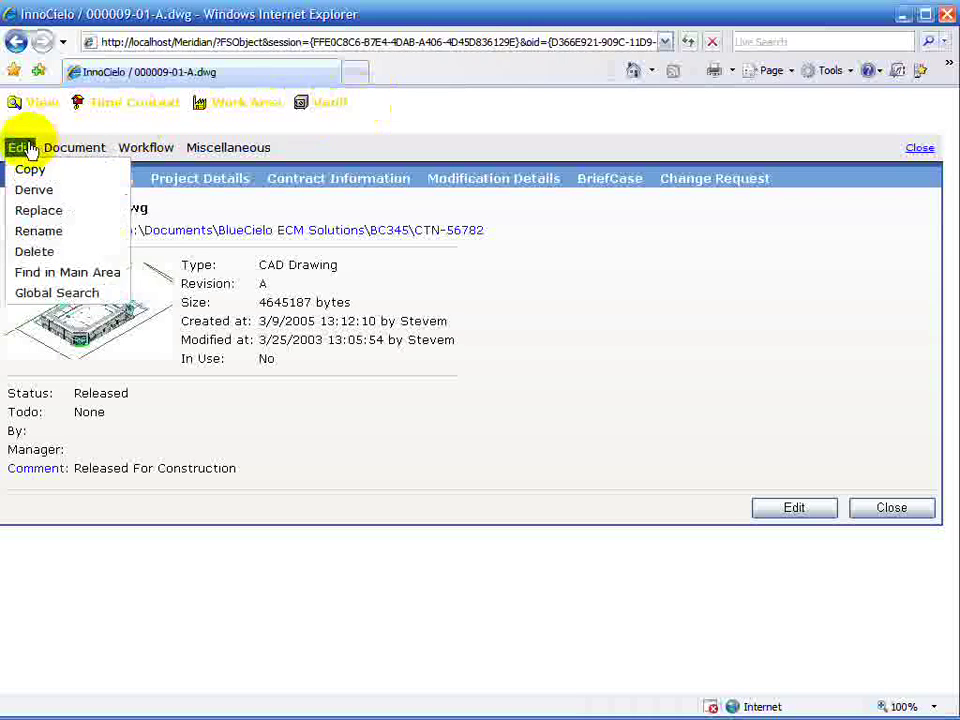
mouse_move(131, 155)
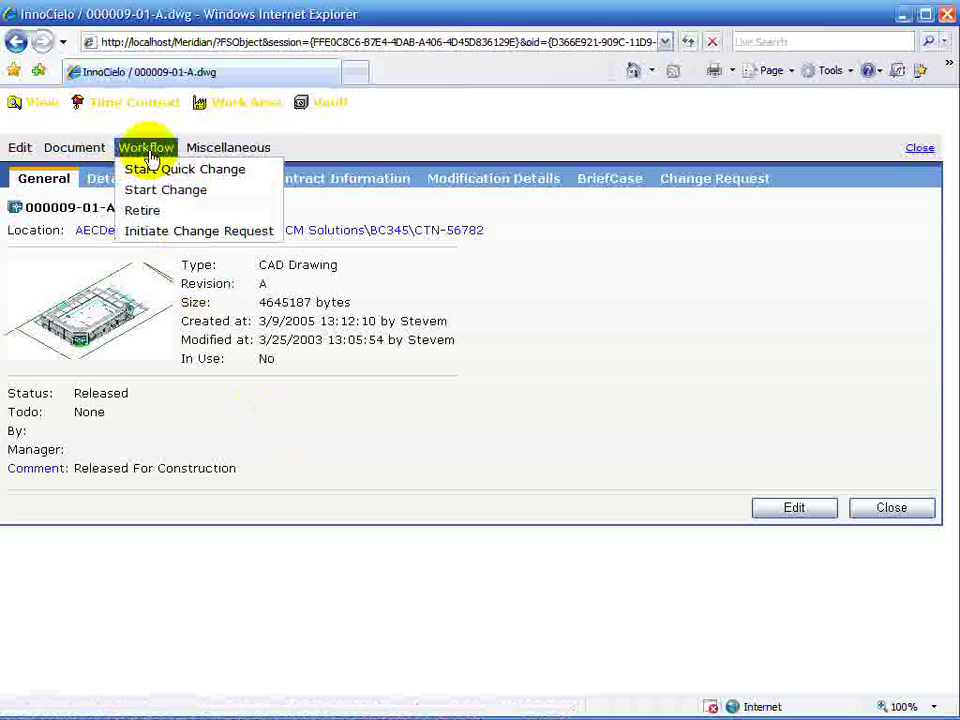
mouse_move(88, 150)
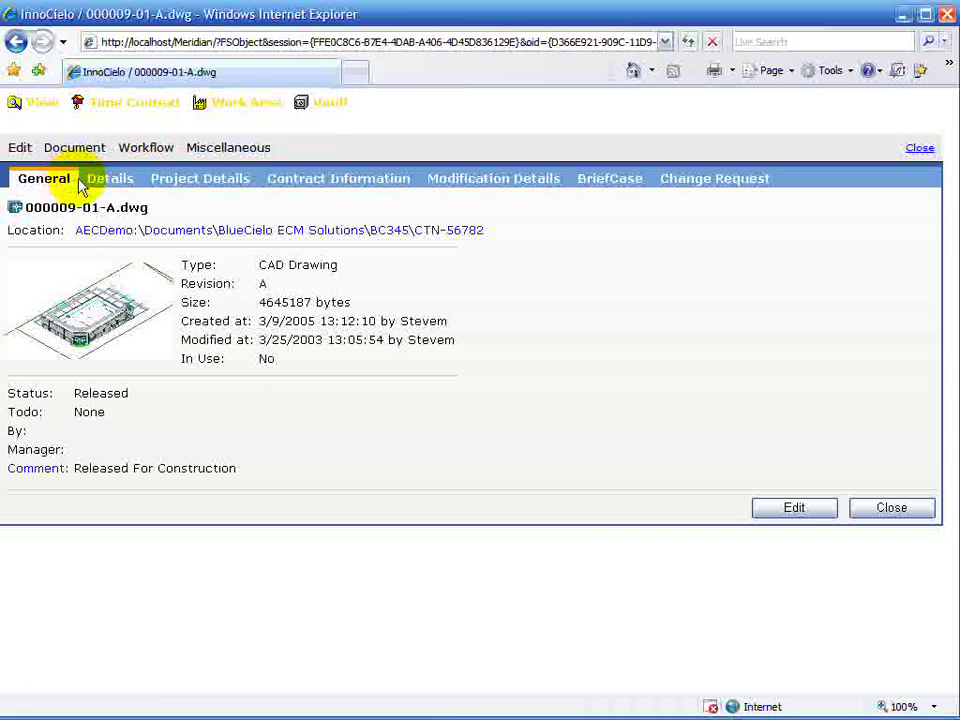
- Go through Details and Project Details to Contract Information, then confirm it via Edit and OK
click(109, 185)
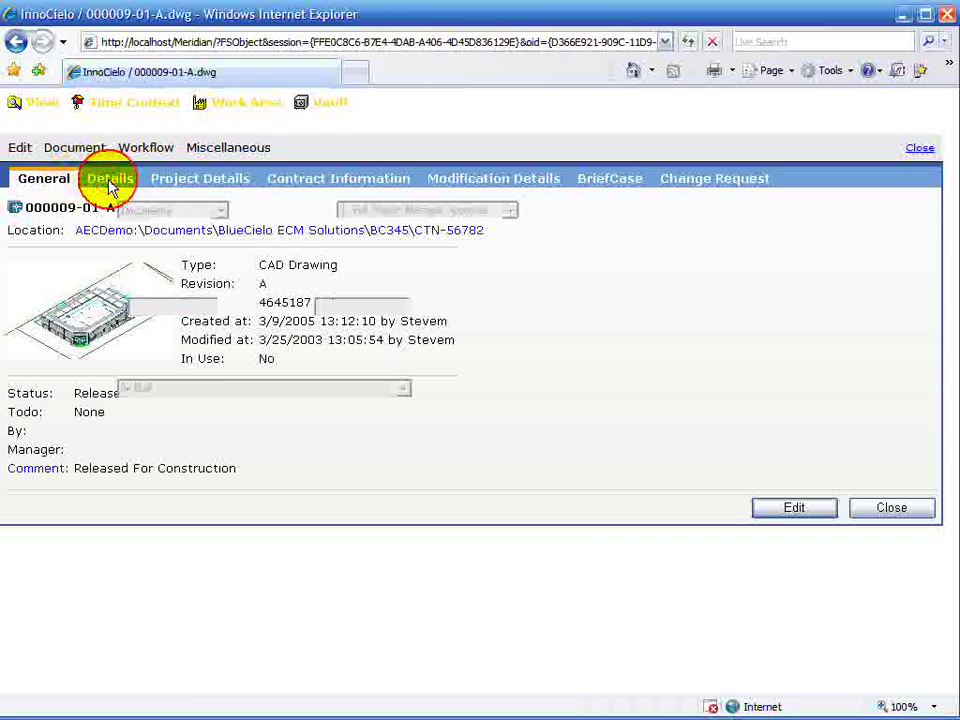
click(192, 182)
click(311, 189)
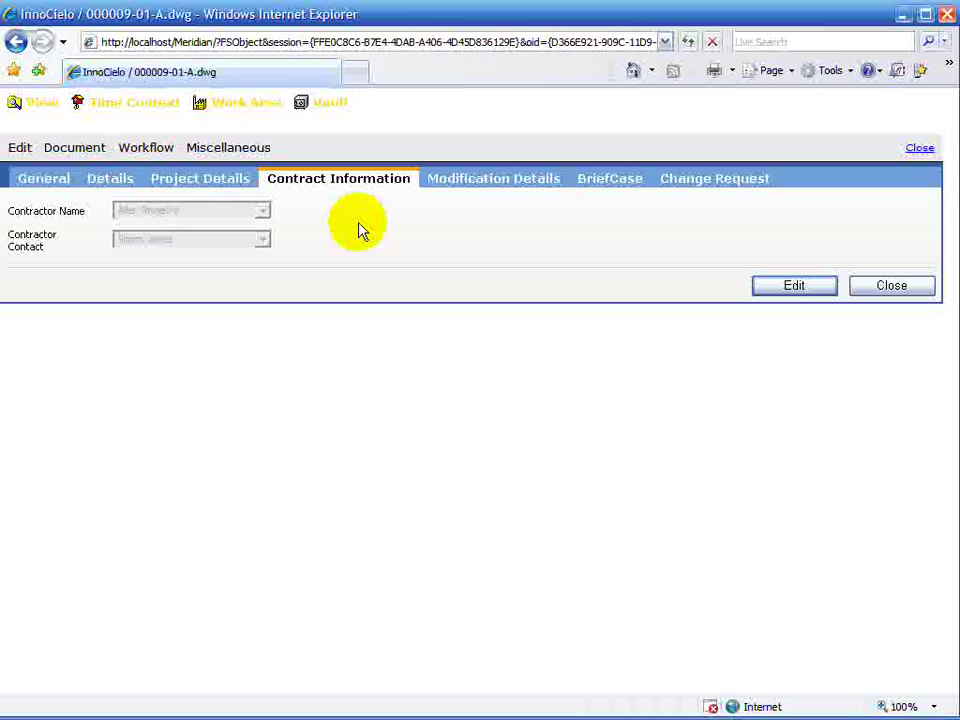
click(779, 294)
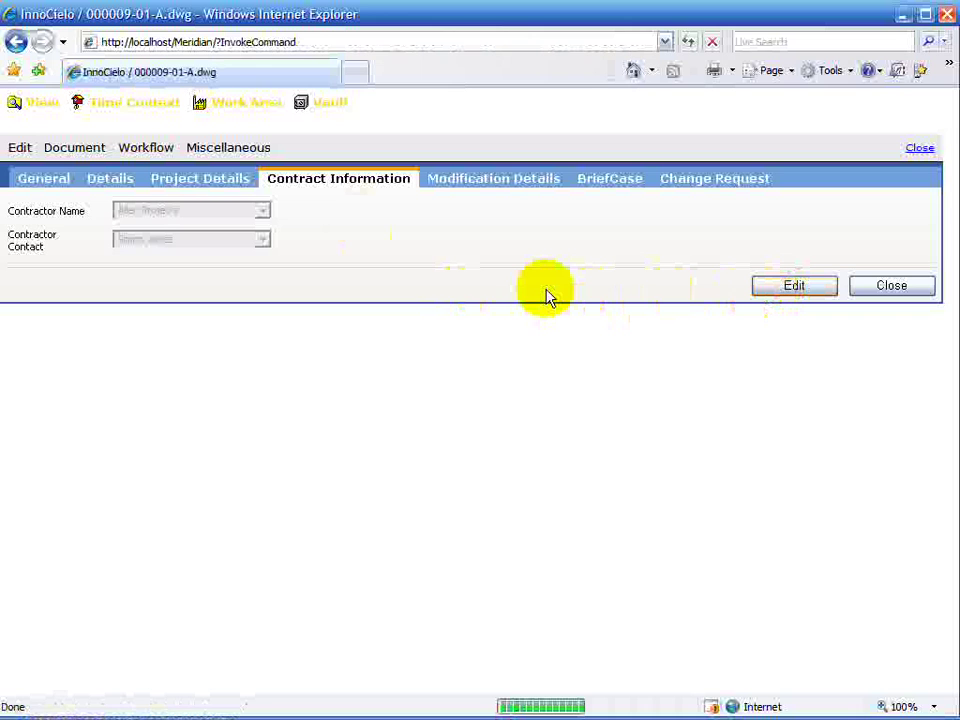
click(686, 289)
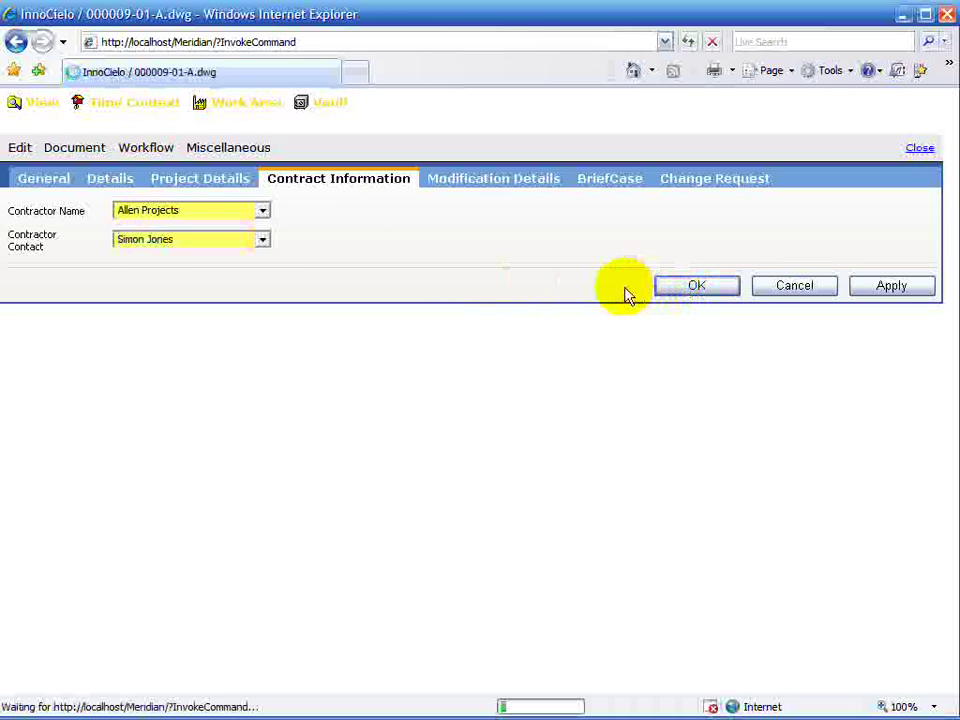
- Switch to the General tab of 000009-01-A.dwg's properties
click(45, 185)
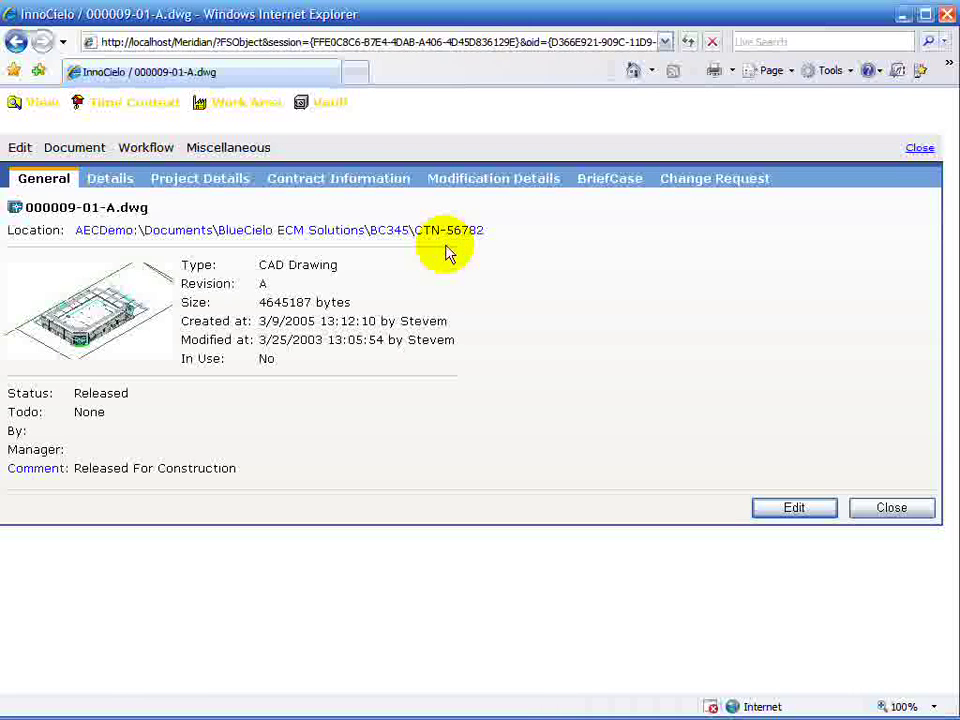
- Close 000009-01-A.dwg's properties page to return to the CTN-56782 listing
click(886, 512)
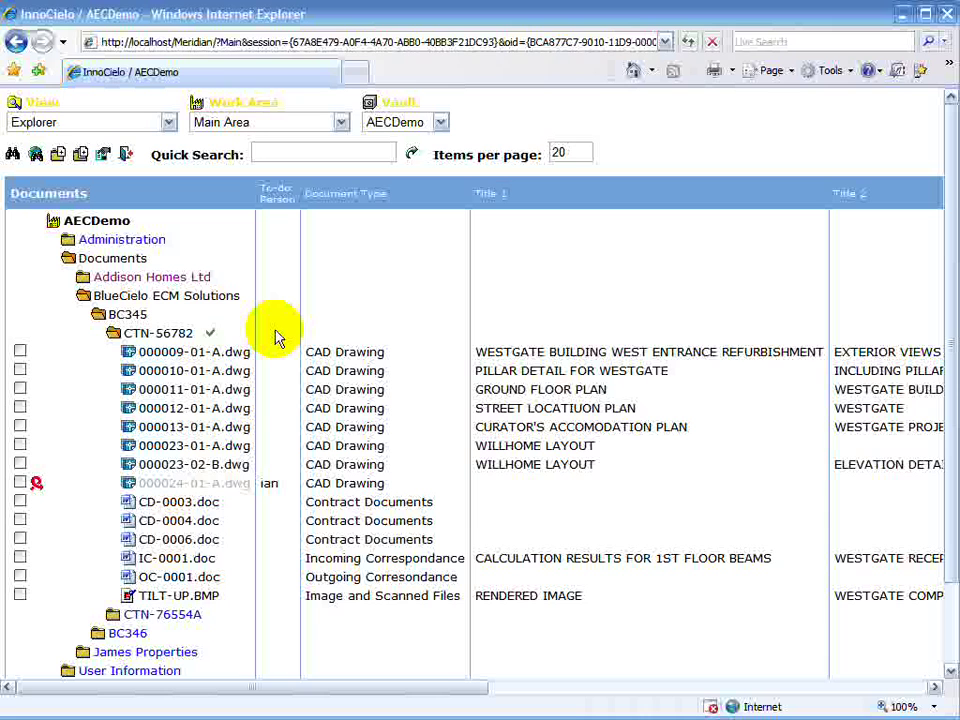
right_click(229, 352)
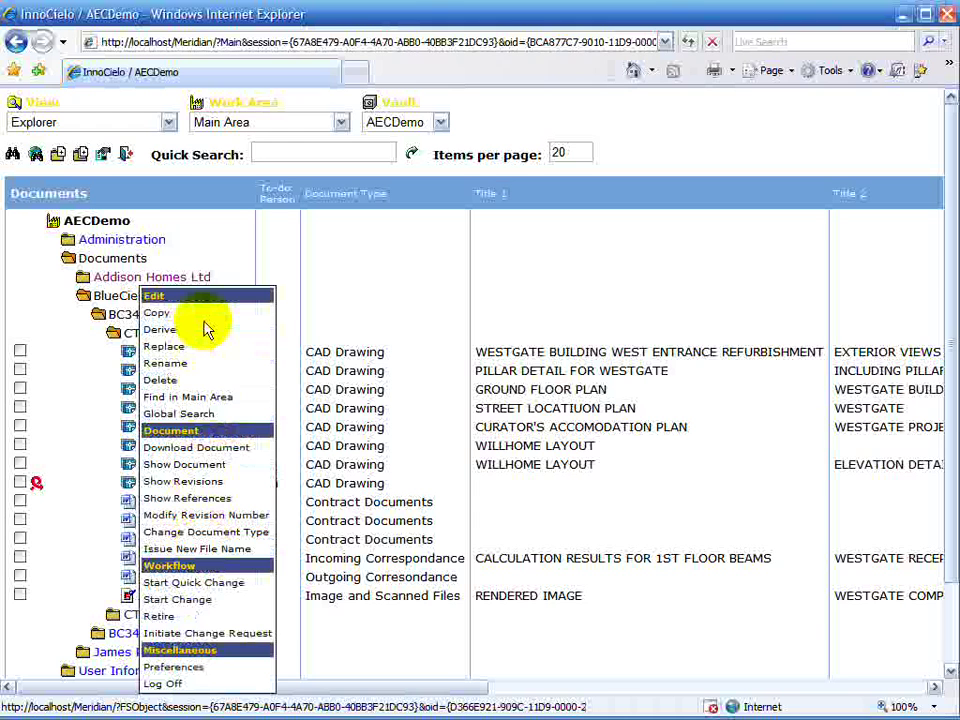
click(20, 370)
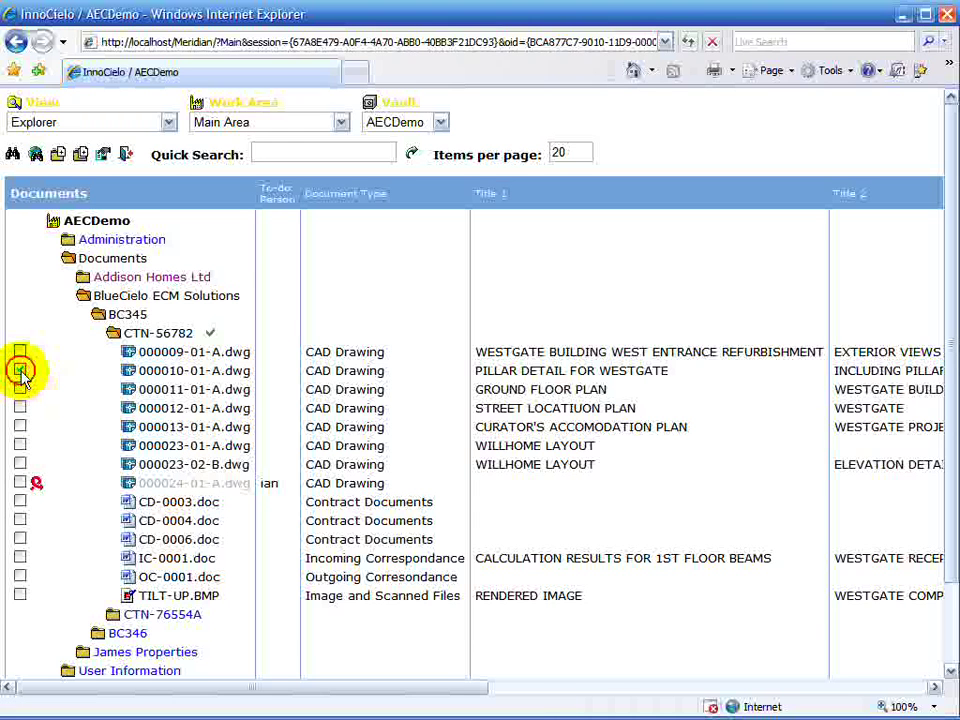
click(20, 389)
click(20, 408)
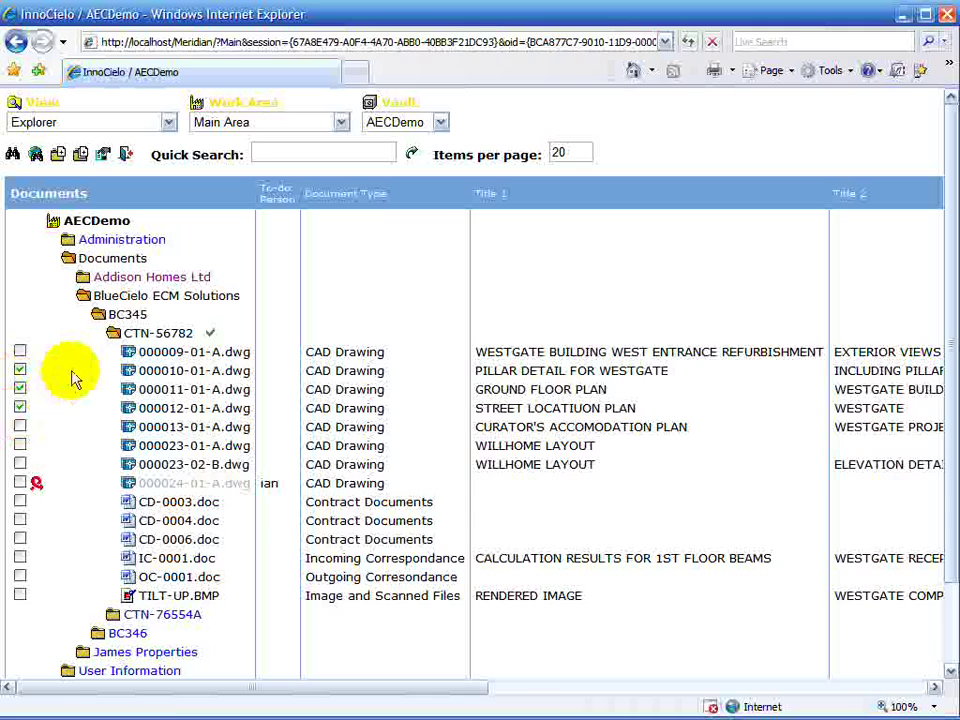
right_click(148, 338)
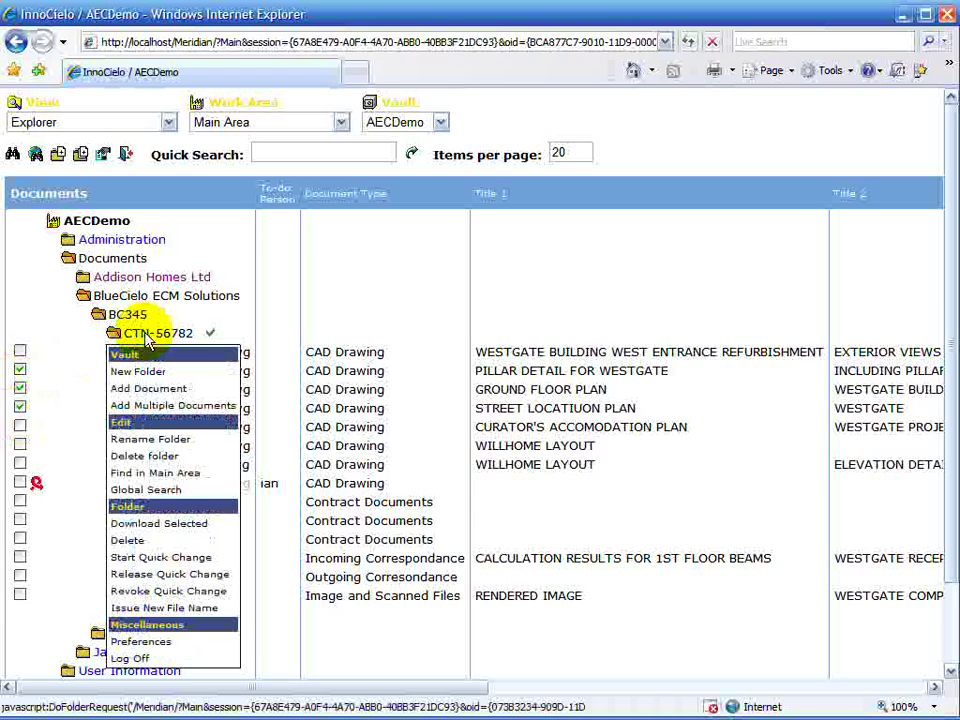
click(21, 407)
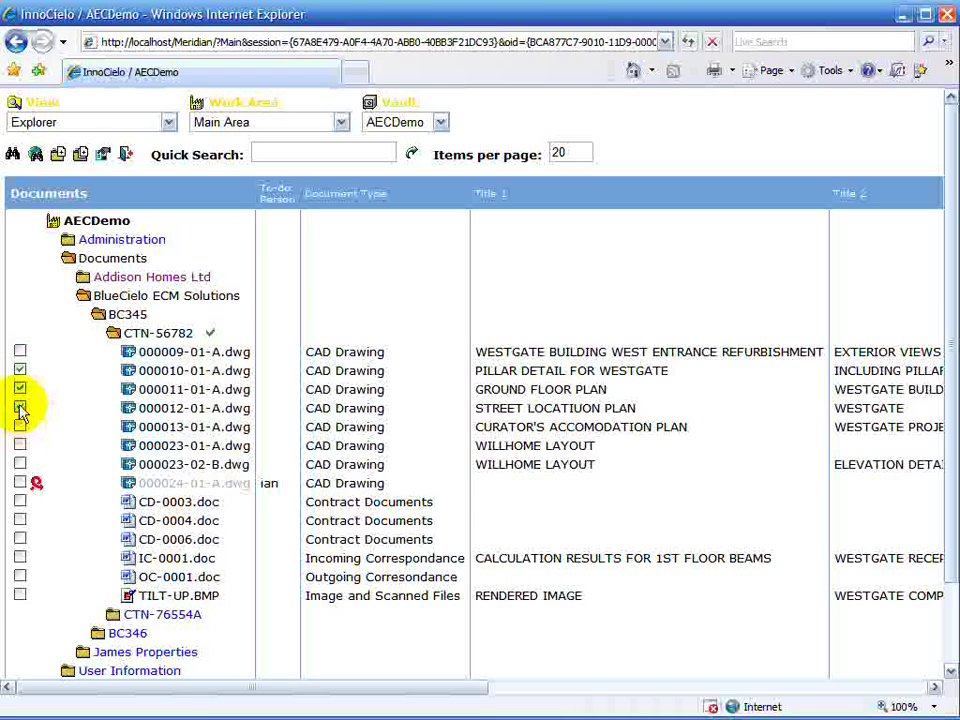
click(21, 389)
click(20, 370)
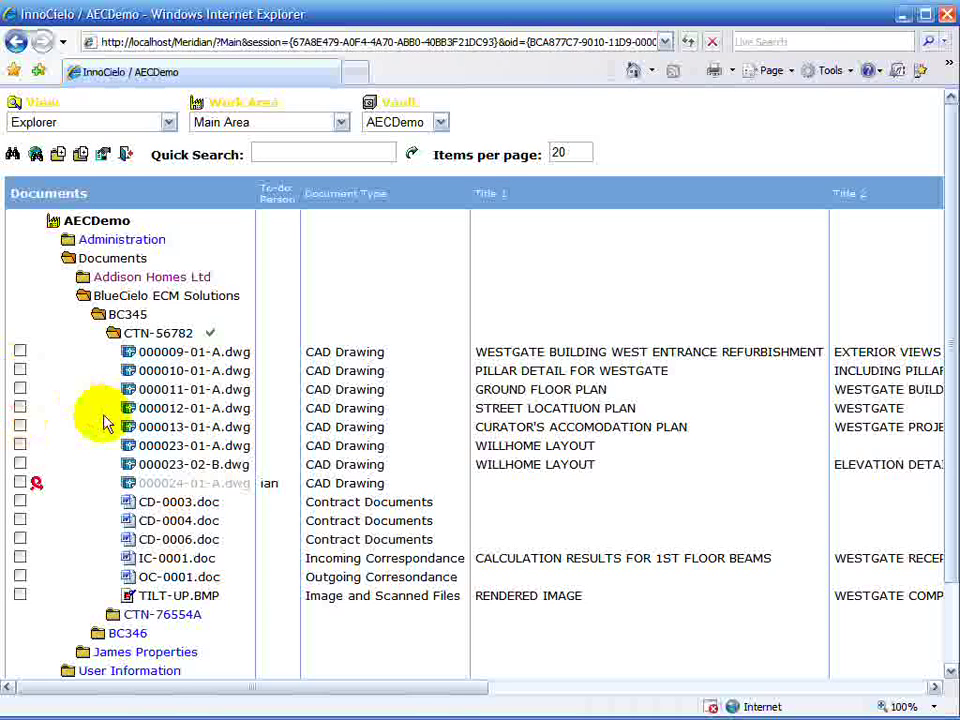
- Open 000009-01-A.dwg with Show Document, view the drawing, then close the viewer
right_click(182, 352)
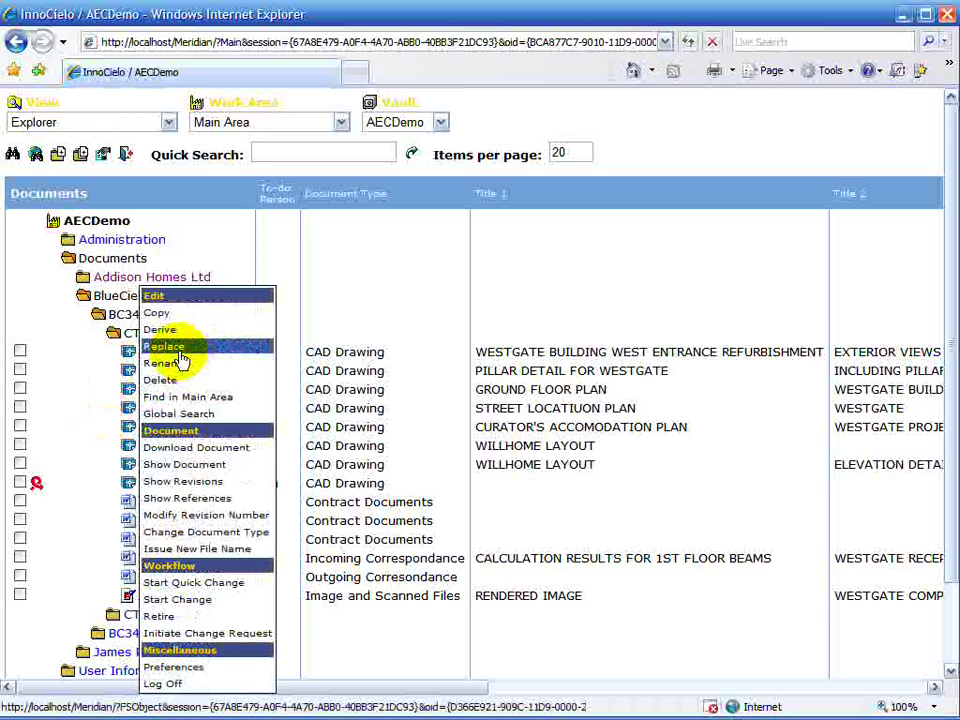
click(182, 466)
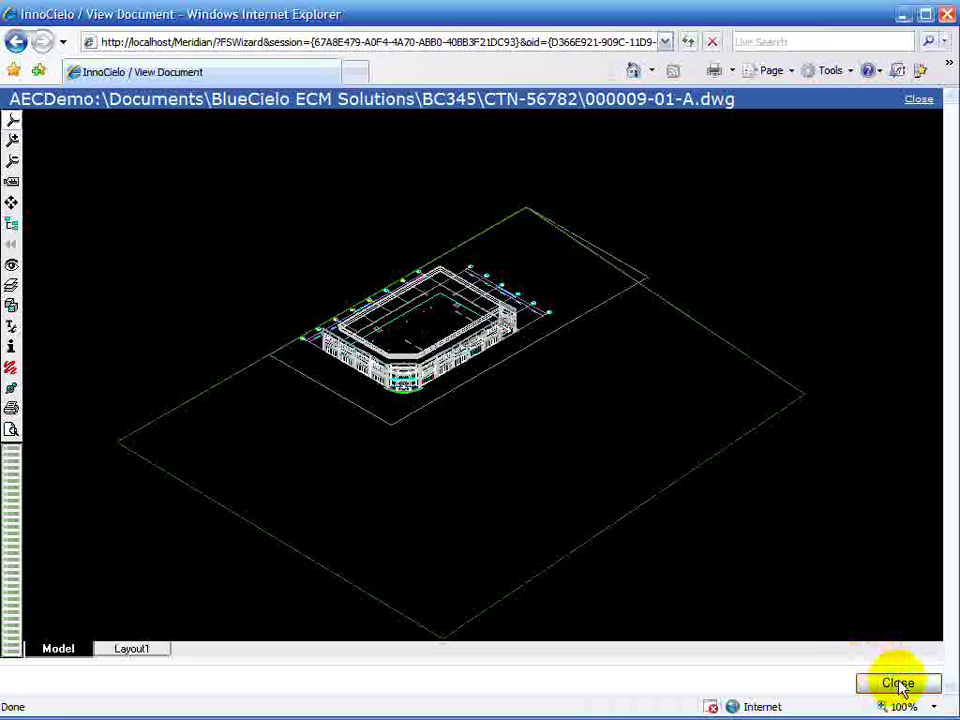
click(900, 684)
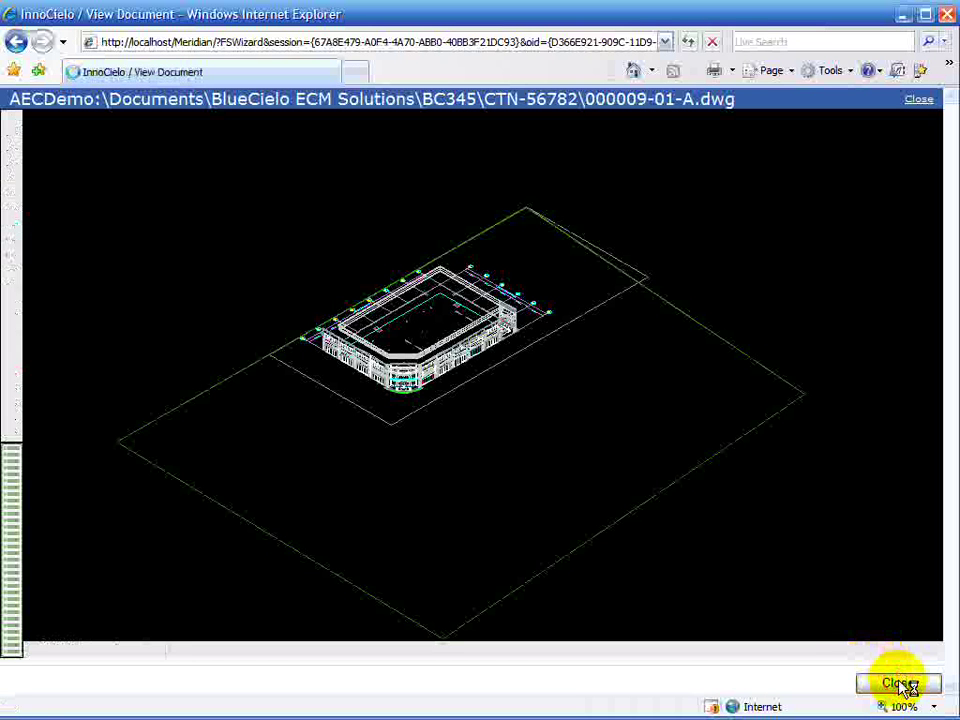